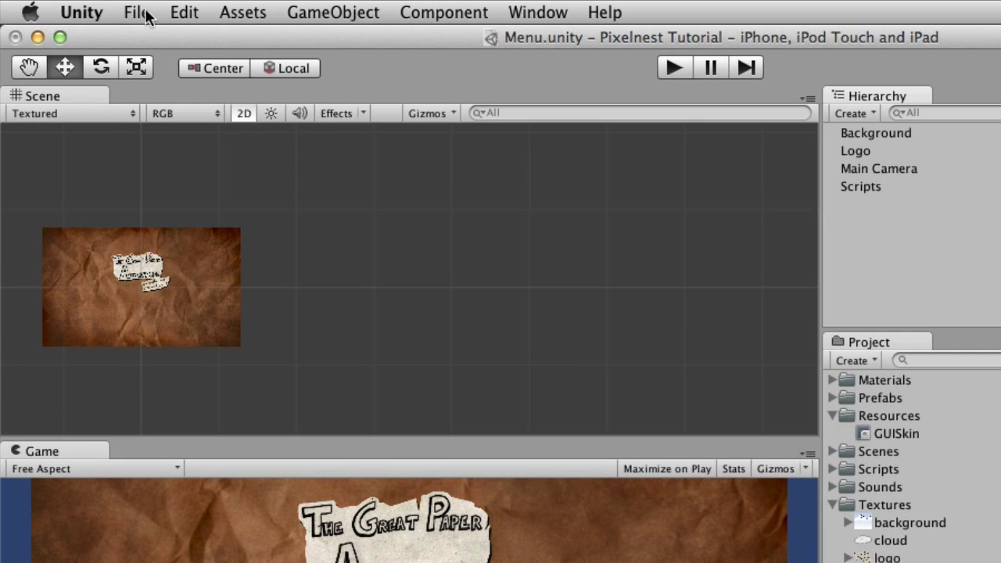
# Open File > Build Settings and select Web Player as the target platform
pyautogui.click(137, 13)
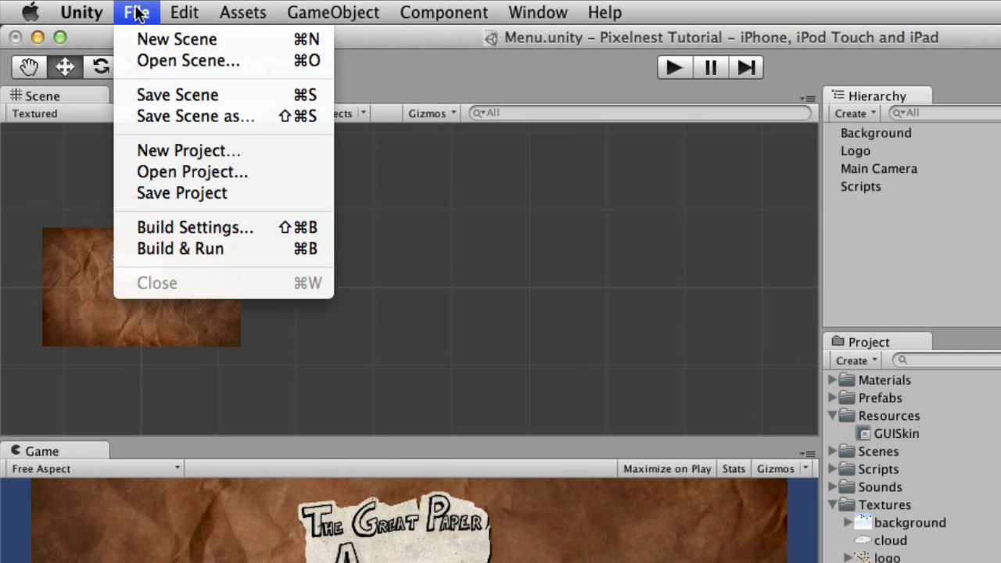
pyautogui.click(201, 228)
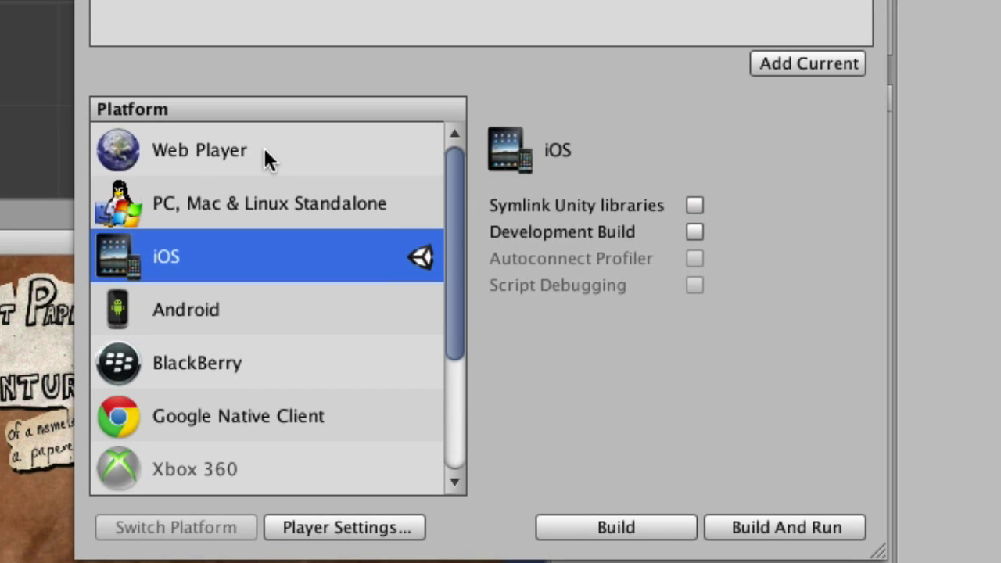
pyautogui.click(264, 155)
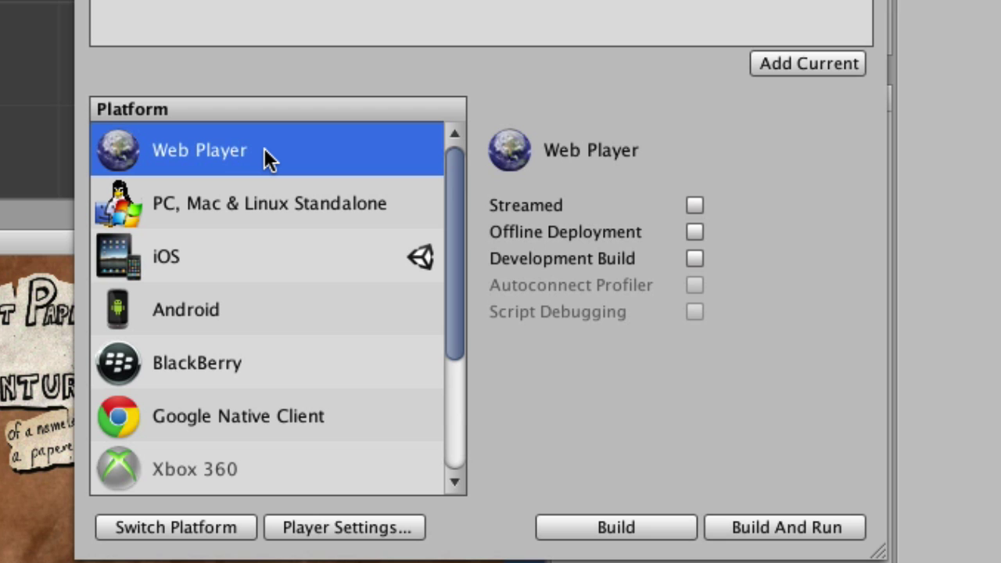
# Open Player Settings, check the company and product names, and expand Resolution and Presentation
pyautogui.click(358, 536)
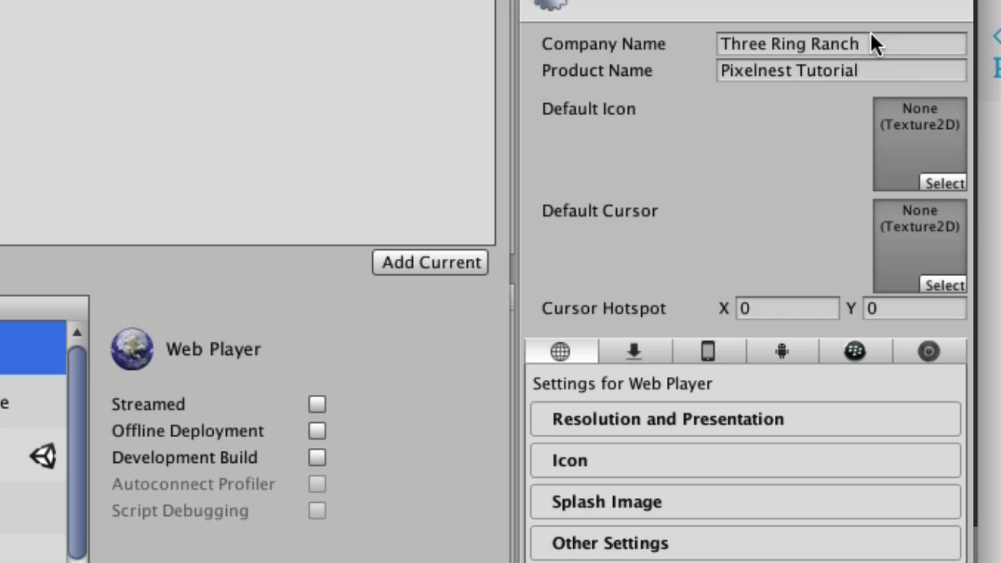
pyautogui.click(884, 41)
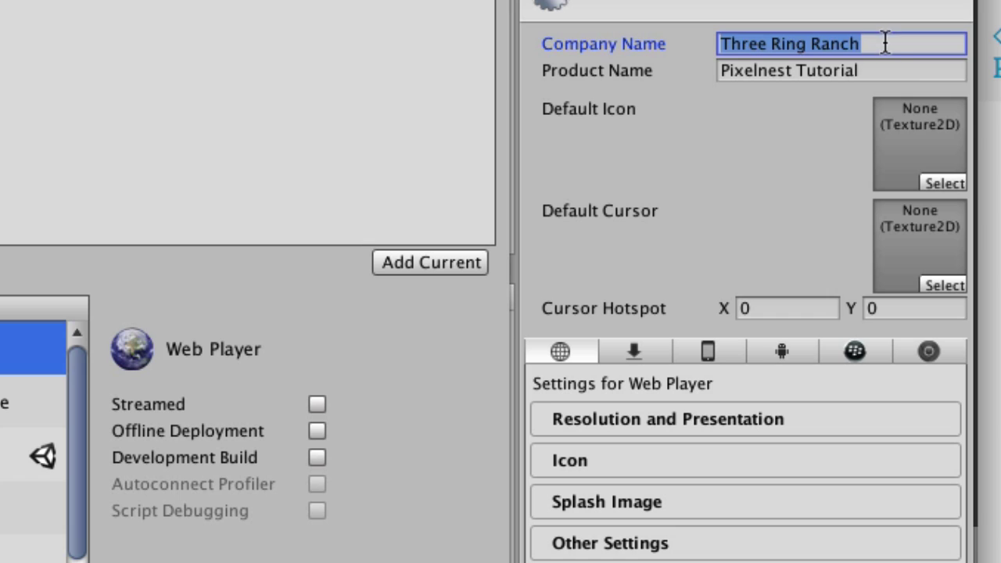
pyautogui.click(885, 73)
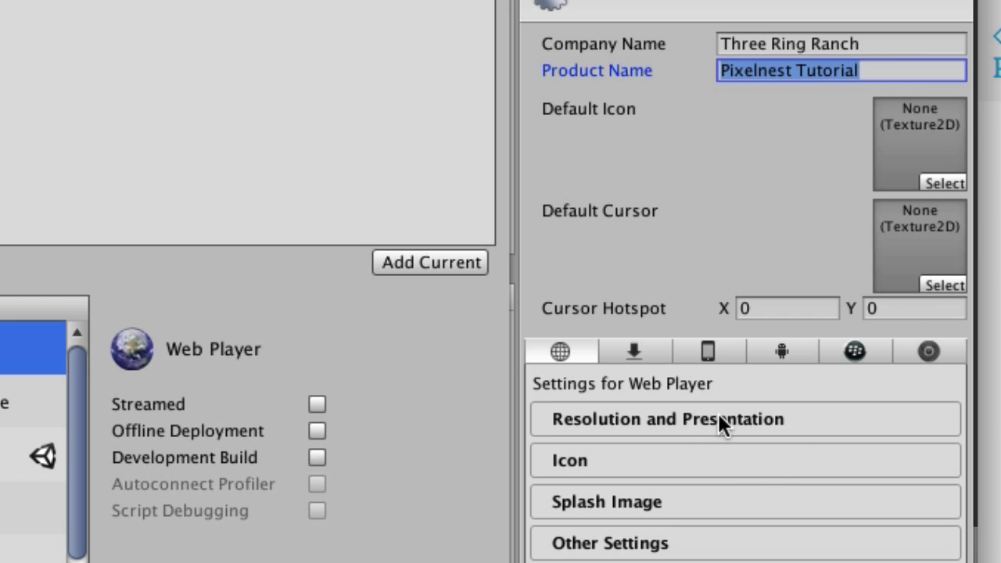
pyautogui.click(691, 419)
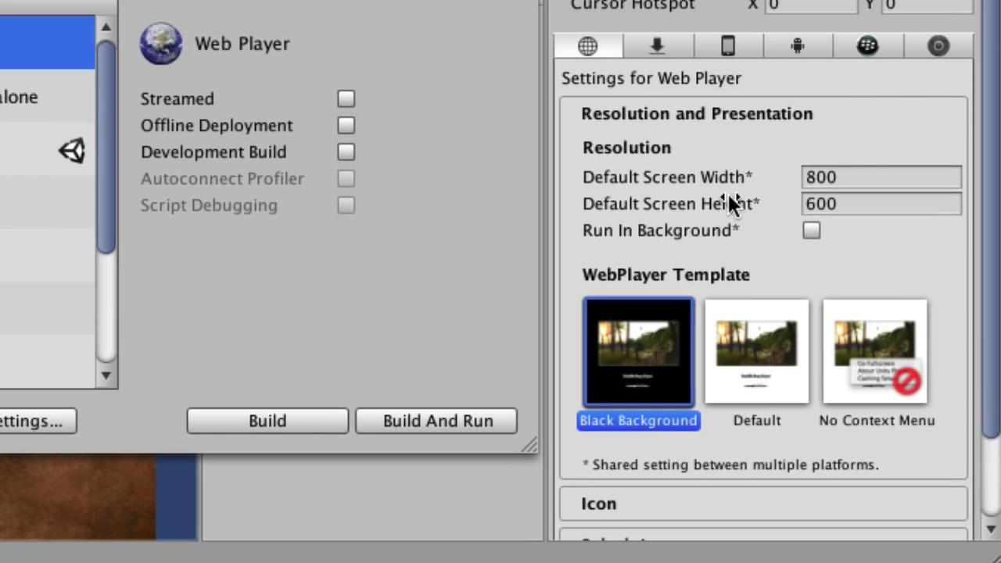
# Set the Web Player default screen width to 1280 and height to 720
pyautogui.click(875, 176)
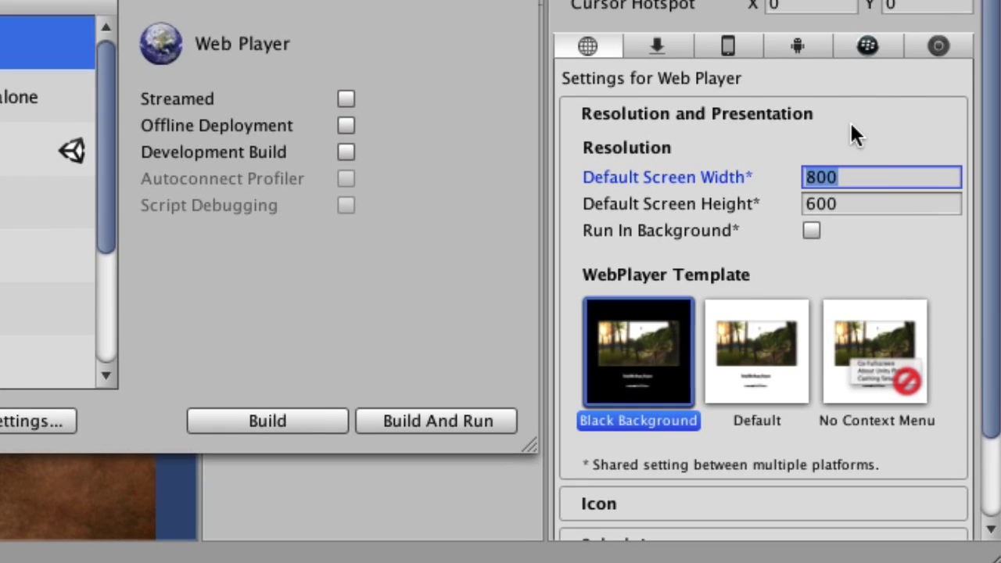
pyautogui.write('1280')
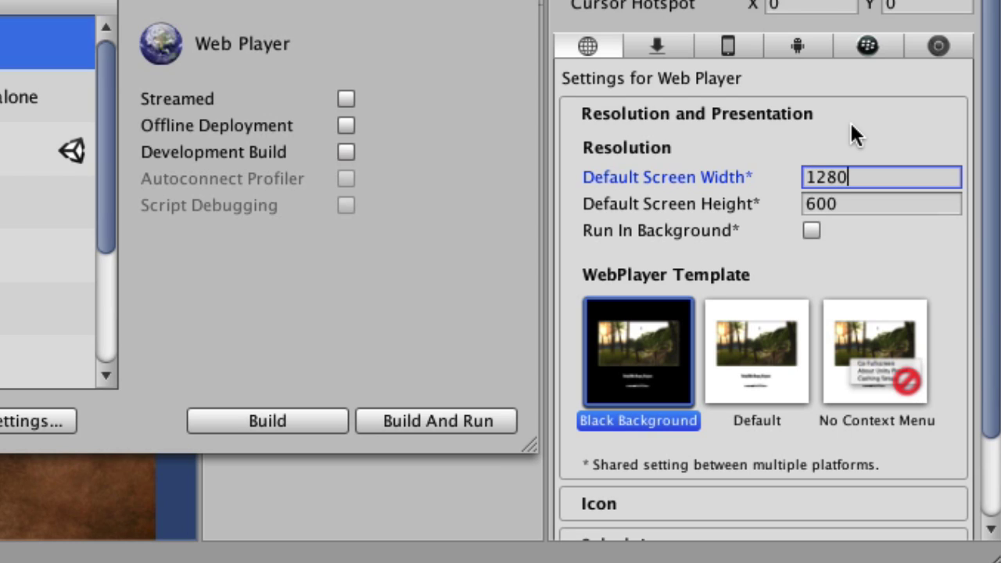
pyautogui.press('Tab')
pyautogui.write('720')
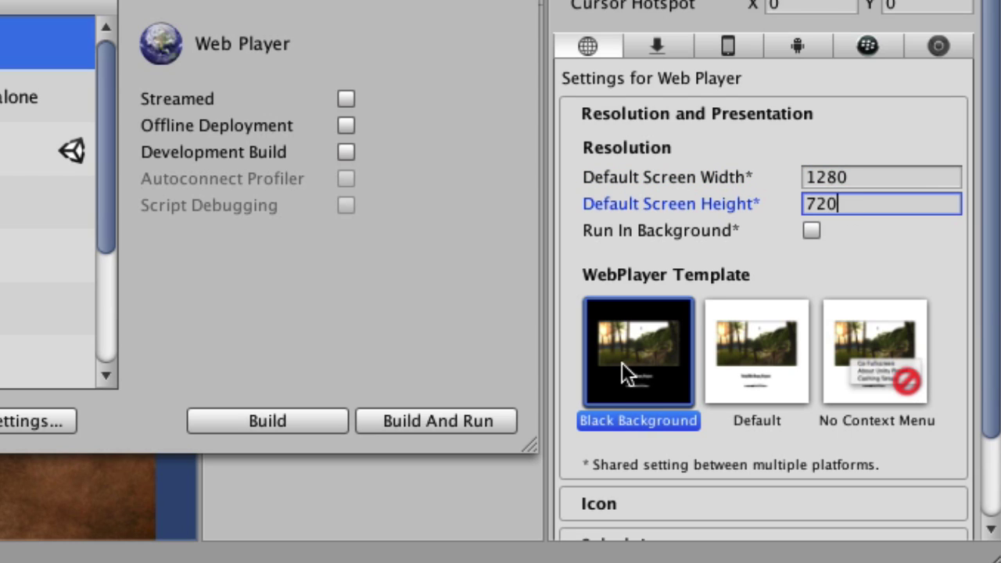
# Try the Default and No Context Menu web templates, then keep Black Background
pyautogui.click(734, 383)
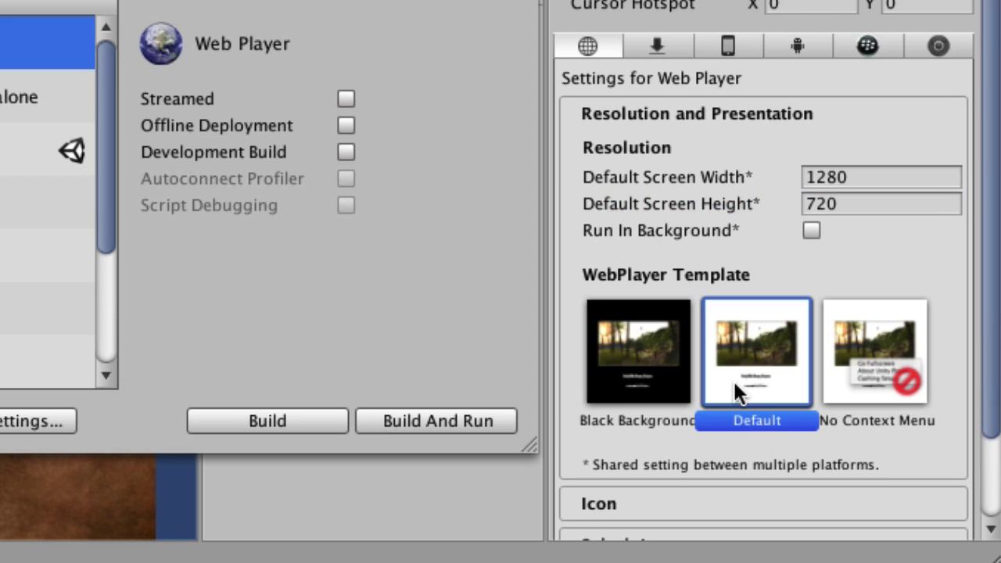
pyautogui.click(850, 393)
pyautogui.click(784, 386)
pyautogui.click(651, 387)
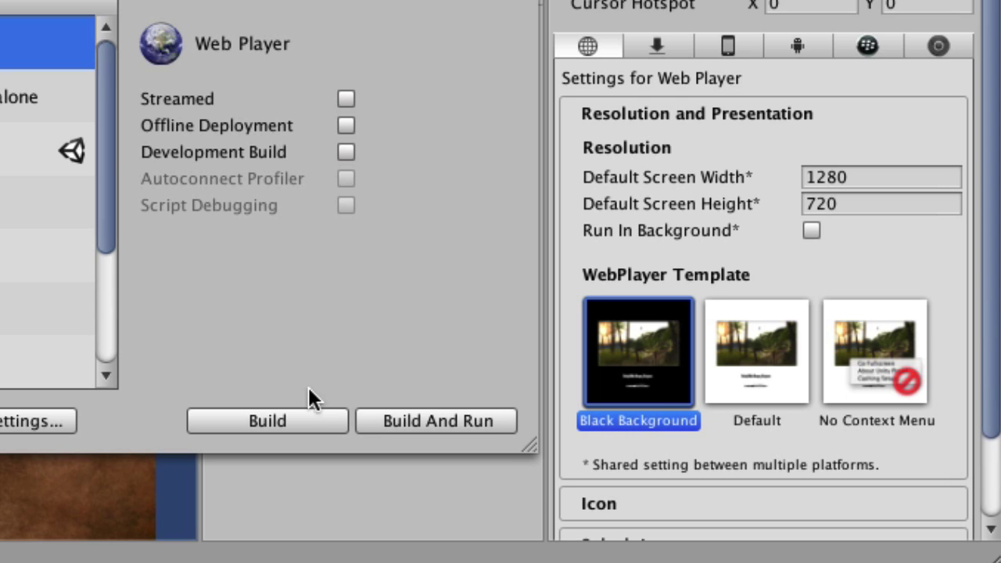
# Build the Web Player version, saving it as TestWebBuild in the Pixelnest Tutorial folder
pyautogui.click(268, 420)
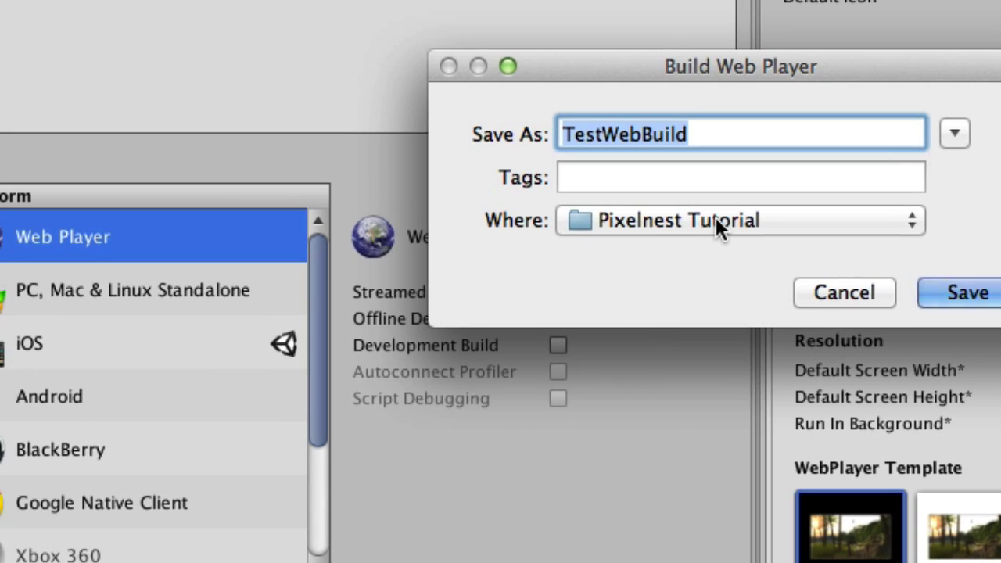
pyautogui.click(963, 292)
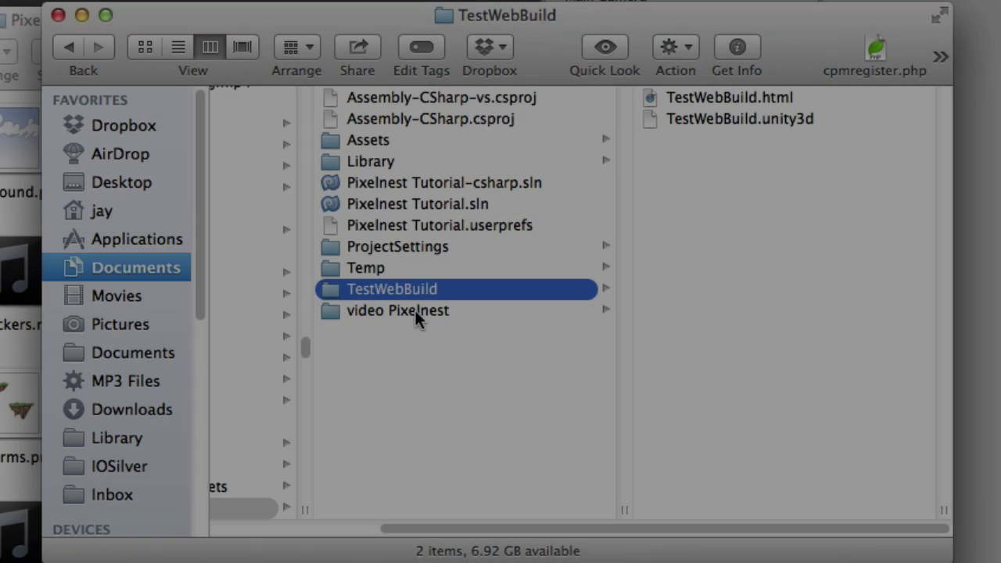
# In Finder, open the TestWebBuild folder and select TestWebBuild.html, then the 5.1 MB TestWebBuild.unity3d
pyautogui.click(411, 288)
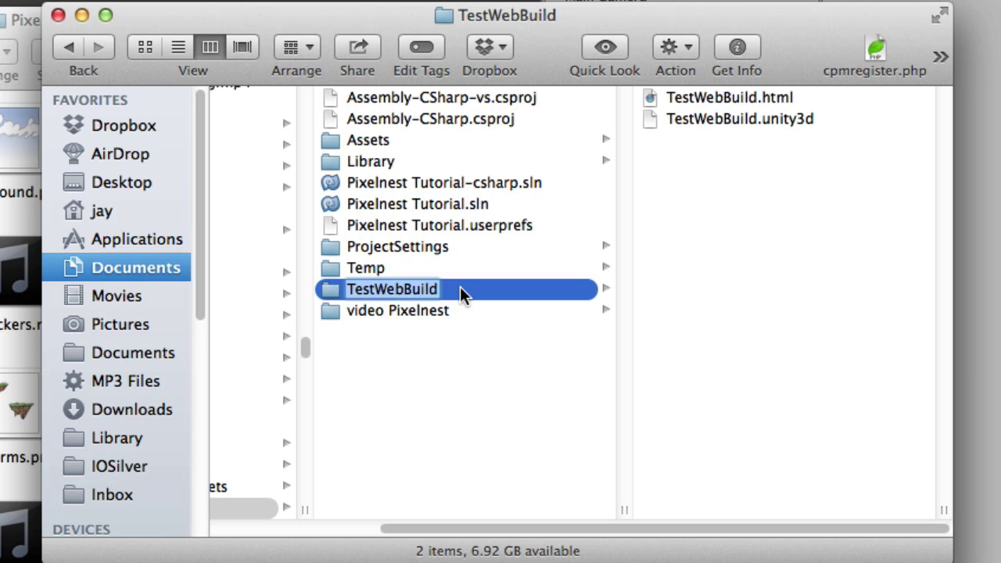
pyautogui.press('Return')
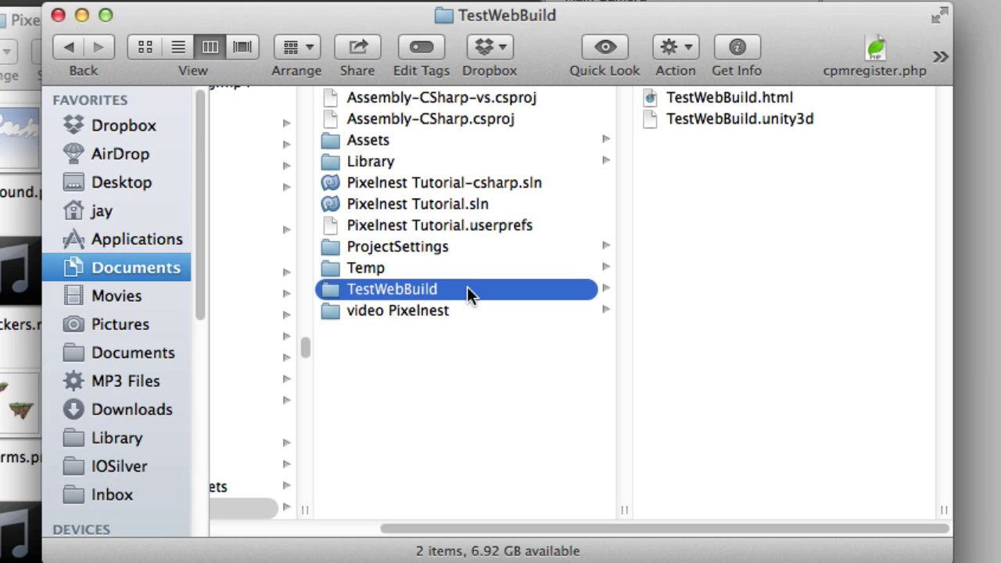
pyautogui.click(764, 103)
pyautogui.click(543, 122)
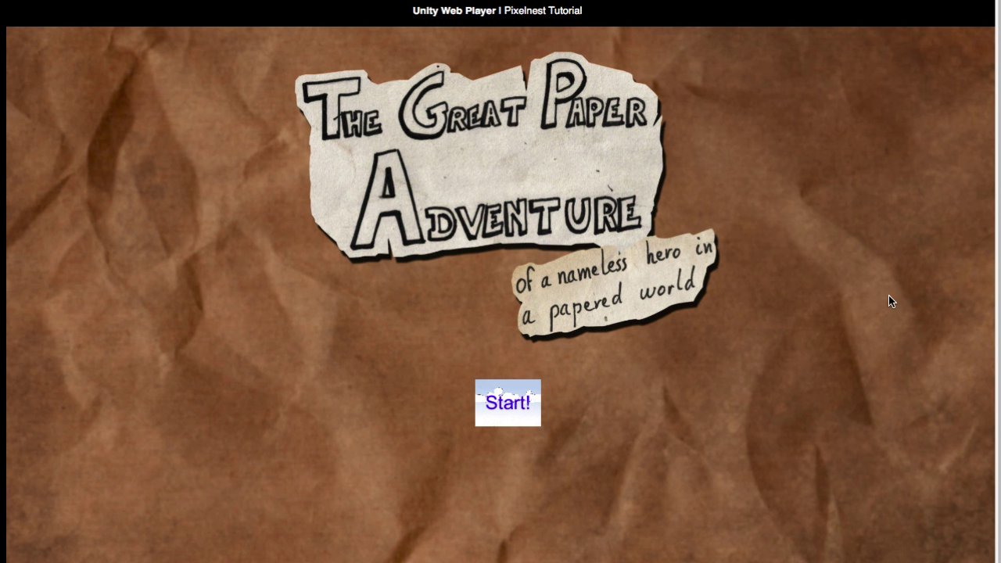
# Start the game and fly the airship through the floating islands, shooting the blue octopus
pyautogui.click(502, 404)
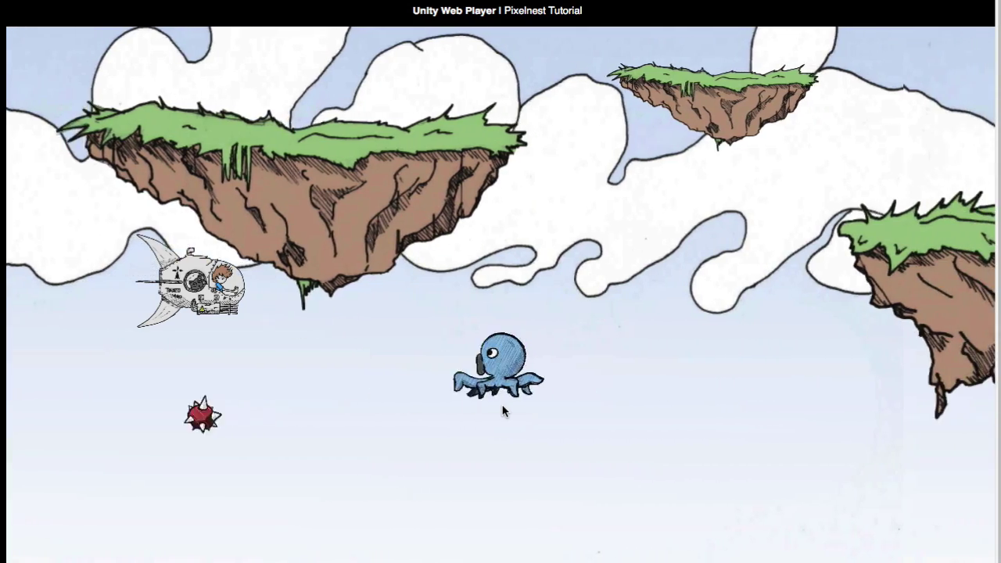
pyautogui.press('Down')
pyautogui.press('Up')
pyautogui.press('Down')
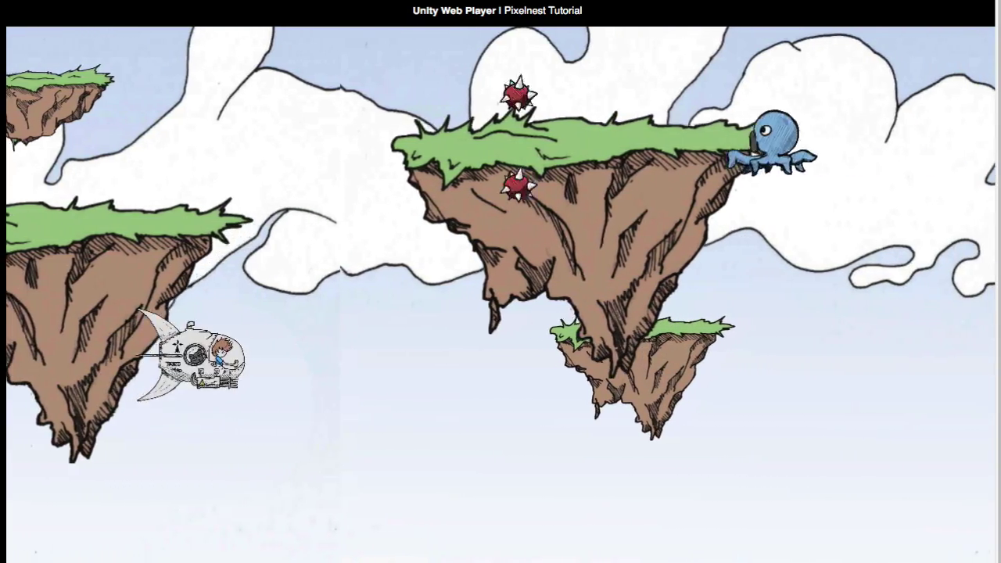
pyautogui.press('Up')
pyautogui.press('Down')
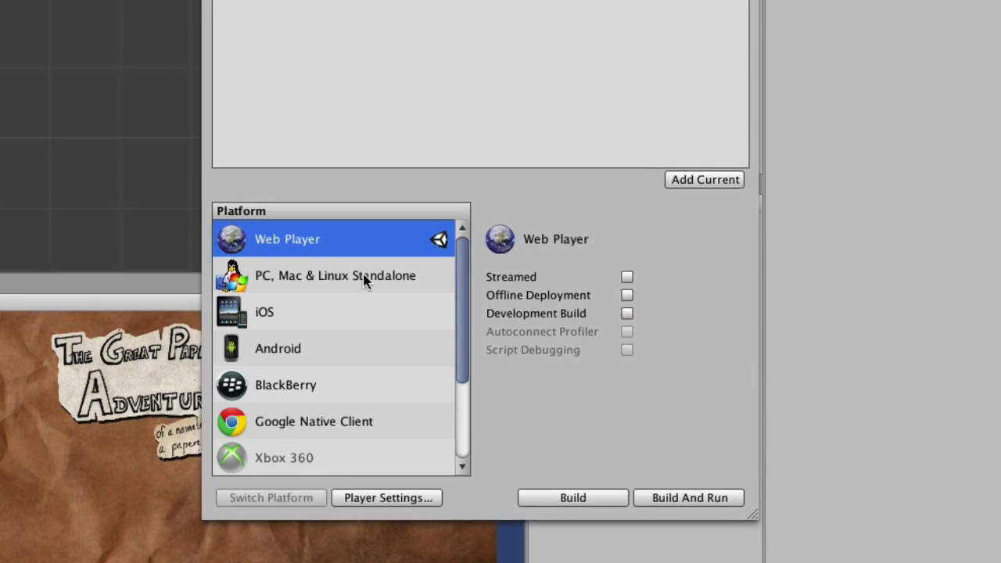
# Select PC, Mac & Linux Standalone, keep Mac OS X as target, and open its player settings
pyautogui.click(367, 283)
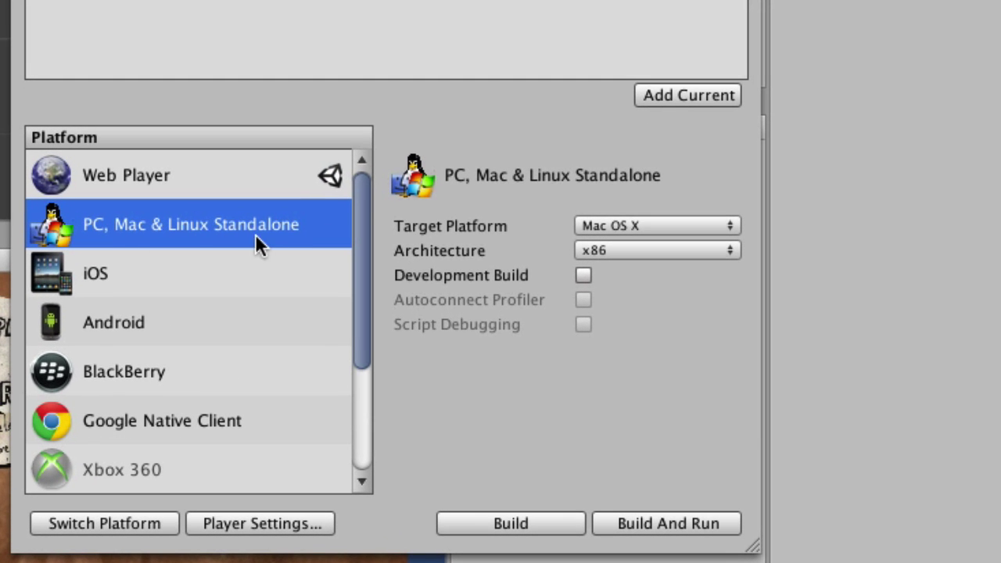
pyautogui.click(661, 222)
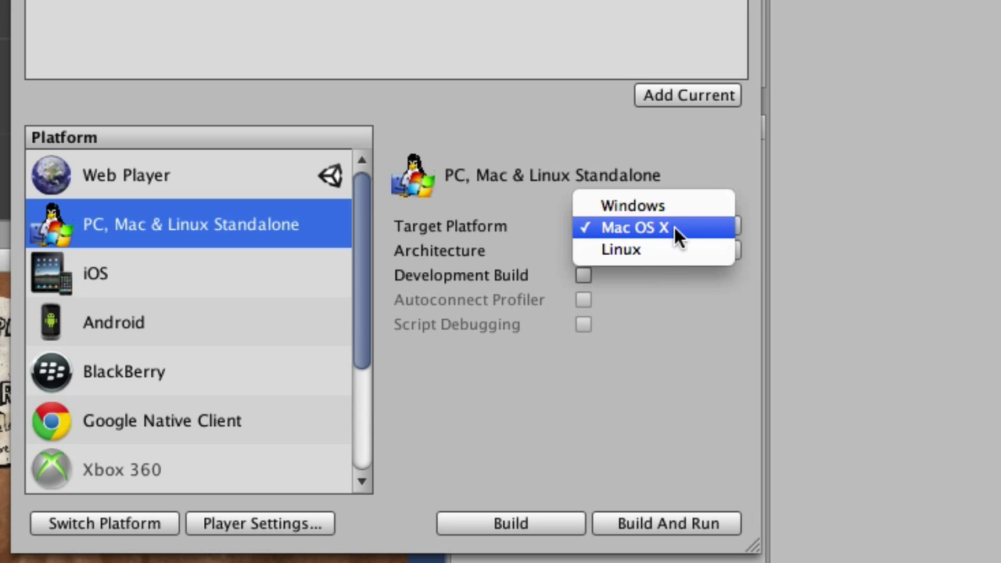
pyautogui.click(656, 228)
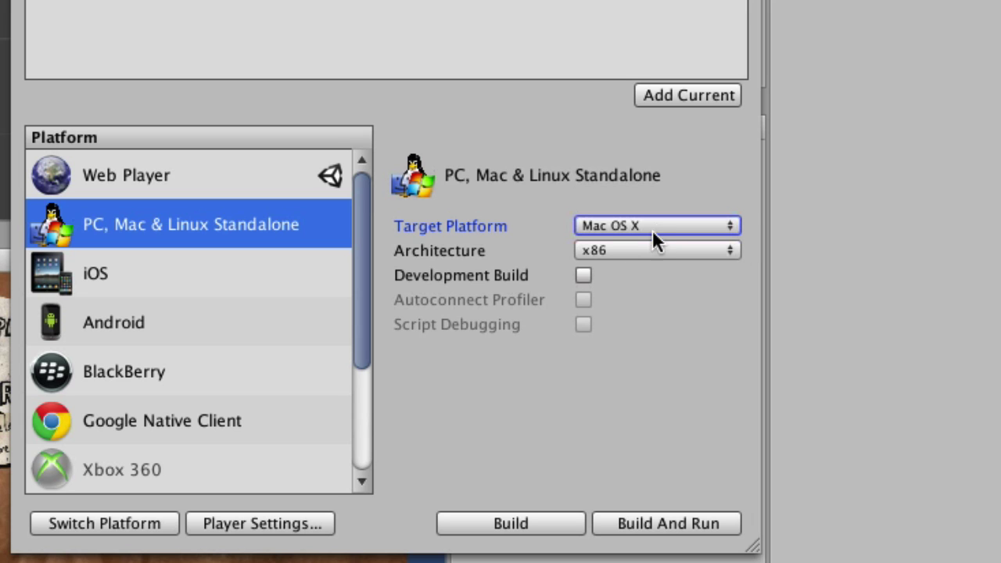
pyautogui.click(294, 524)
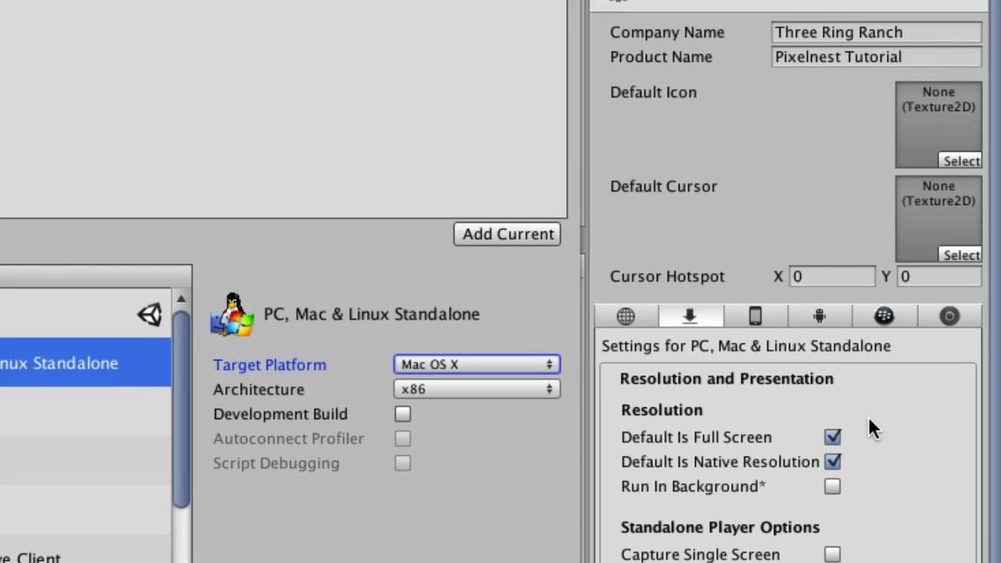
# Expand Other Settings for the standalone player, then change the target platform to Windows
pyautogui.scroll(-5, 870, 481)
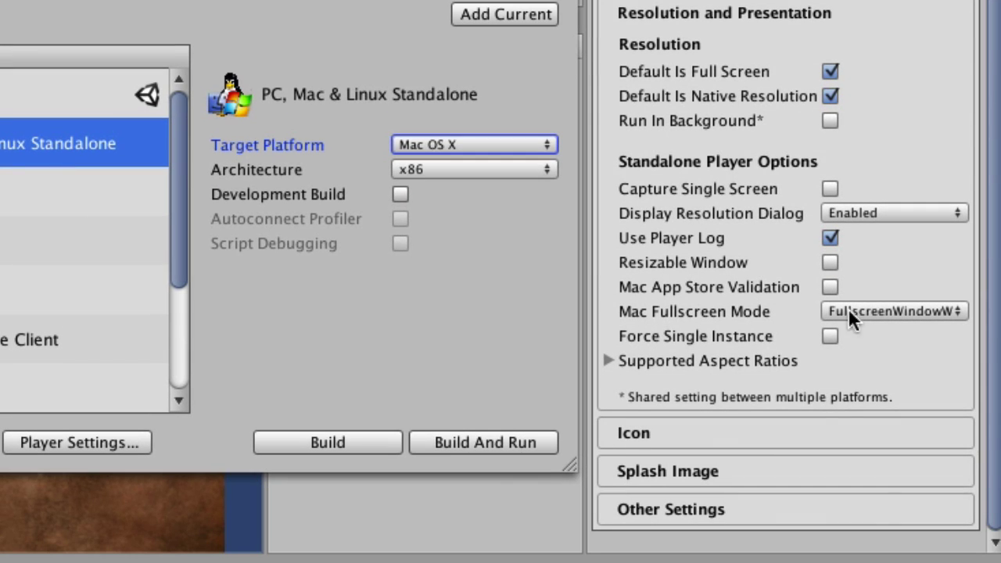
pyautogui.click(748, 507)
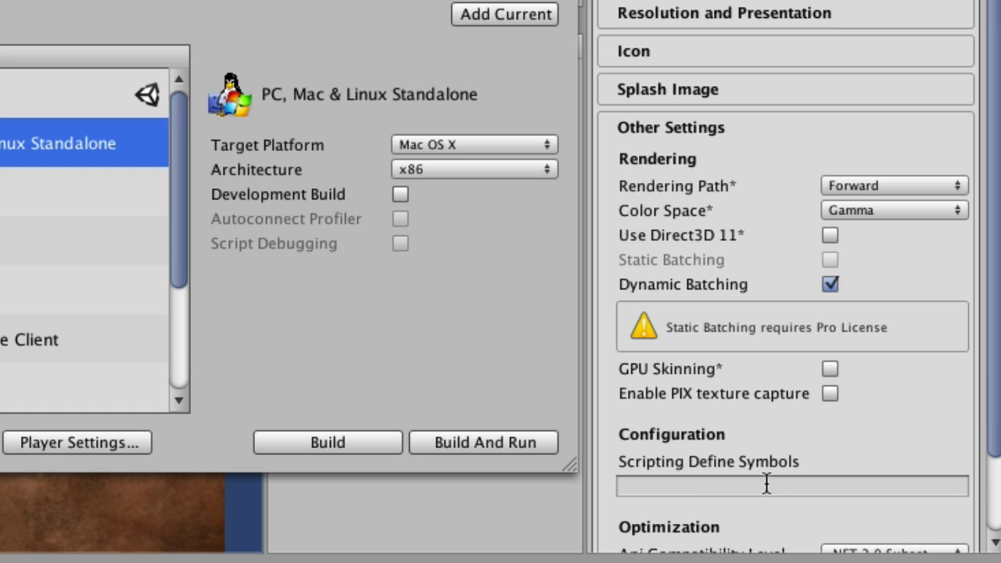
pyautogui.scroll(-3, 767, 469)
pyautogui.scroll(6, 770, 391)
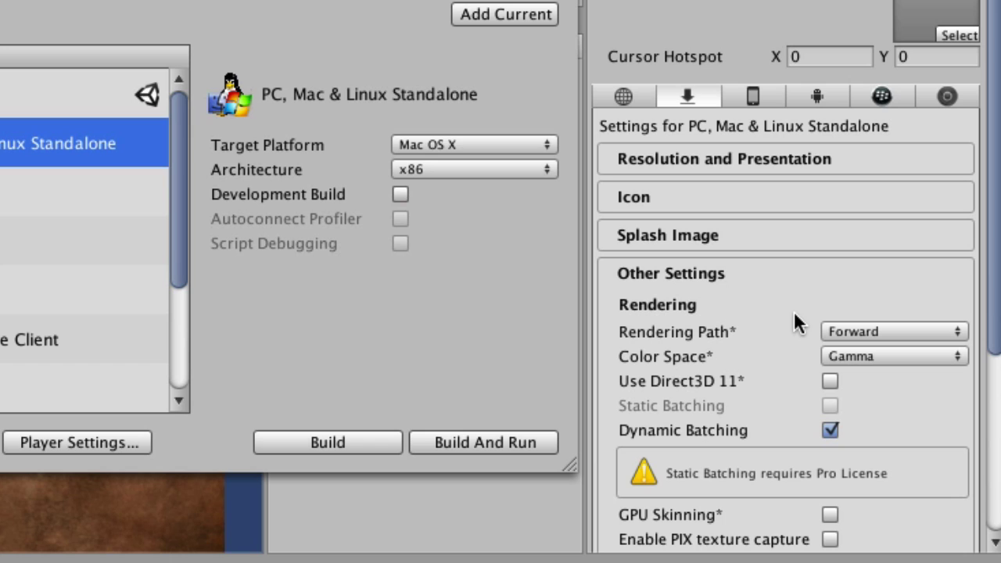
pyautogui.click(413, 141)
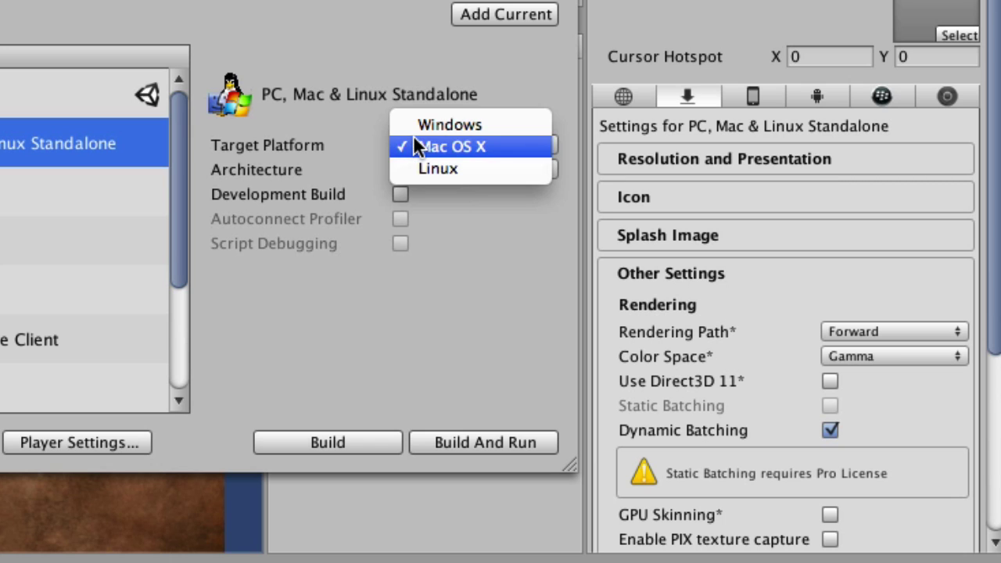
pyautogui.click(422, 123)
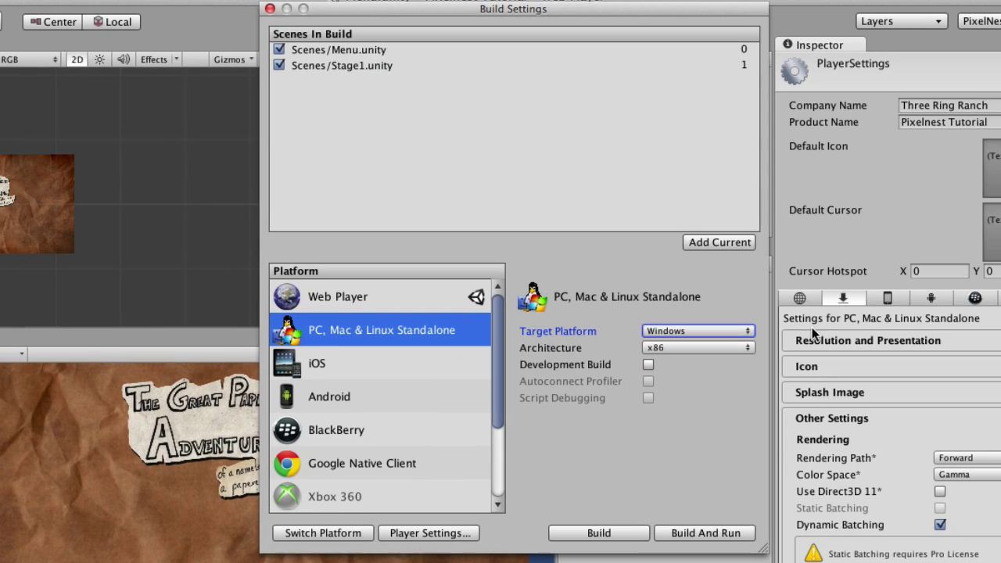
pyautogui.click(361, 356)
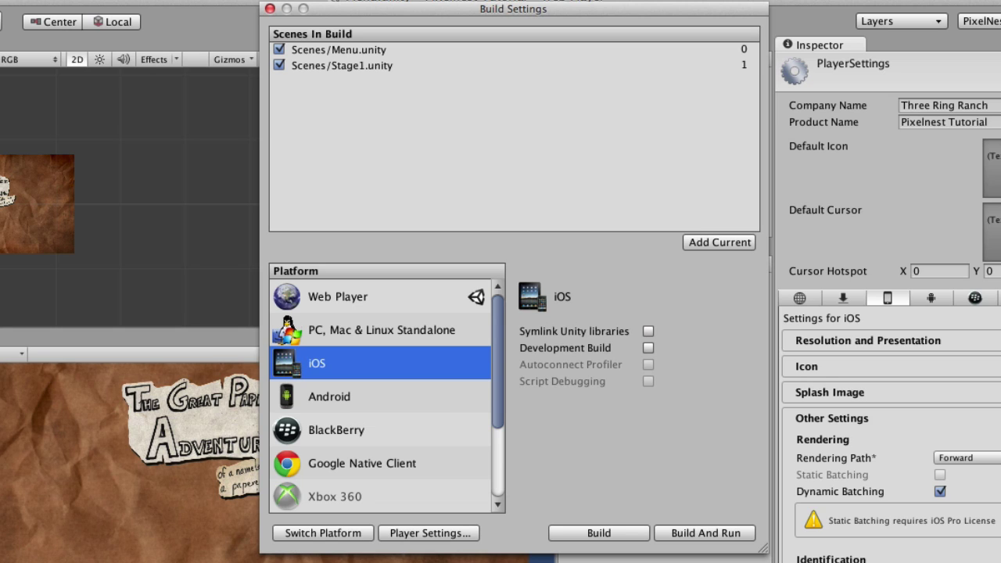
pyautogui.click(365, 300)
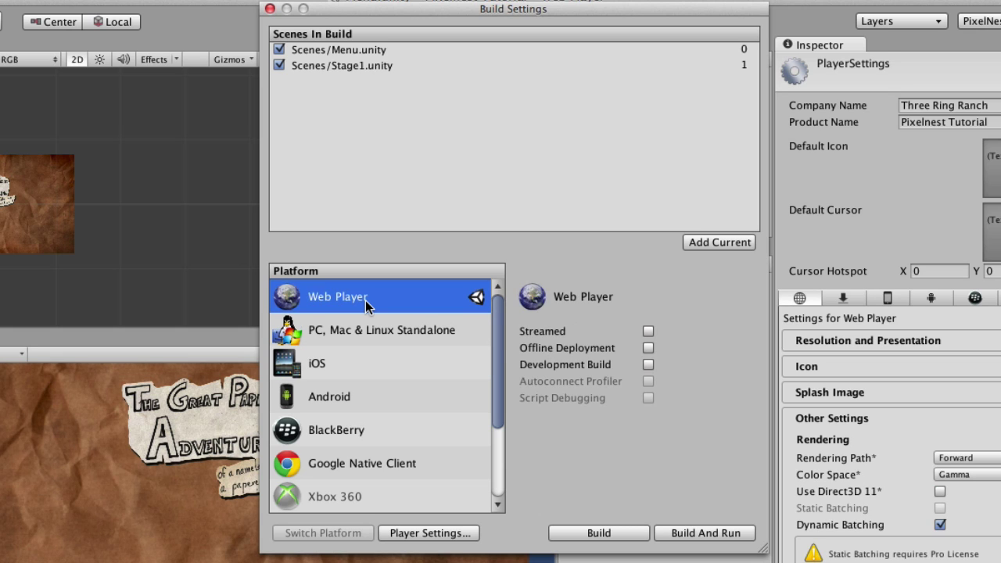
pyautogui.click(395, 325)
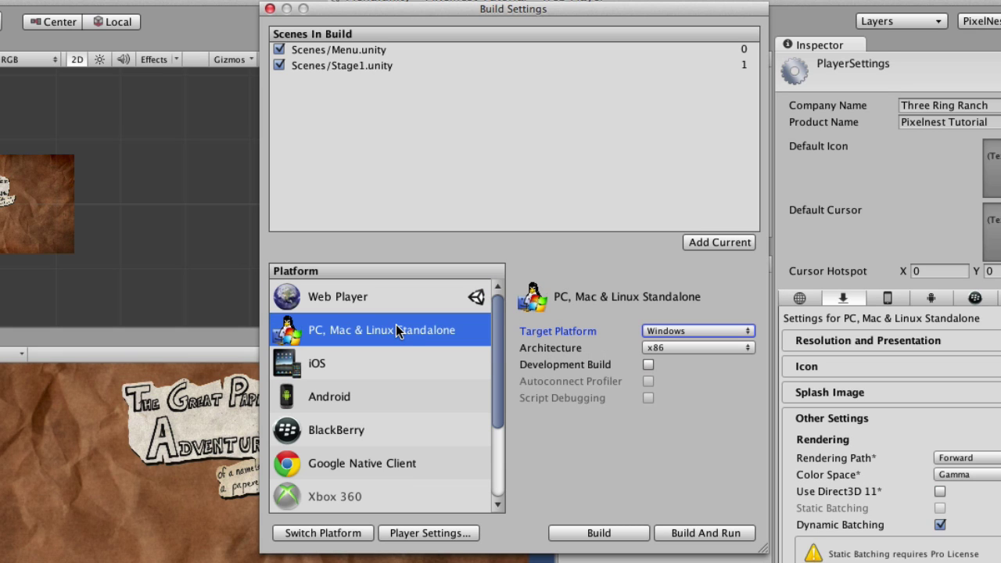